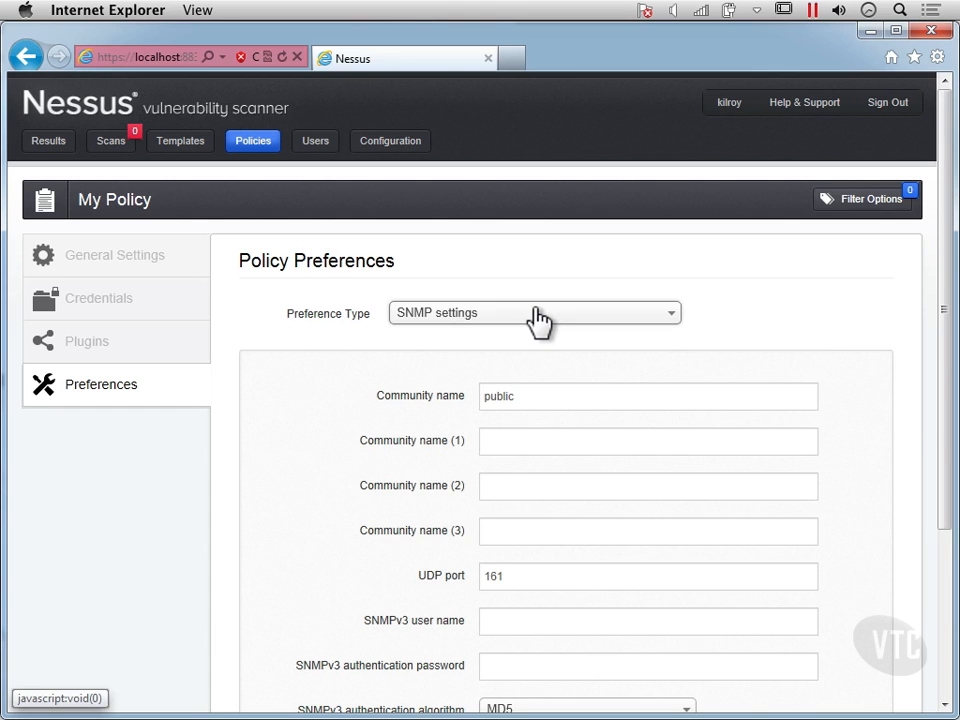
Step: Display the Web mirroring preferences of My Policy
{"action": "left_click", "coordinate": [537, 313]}
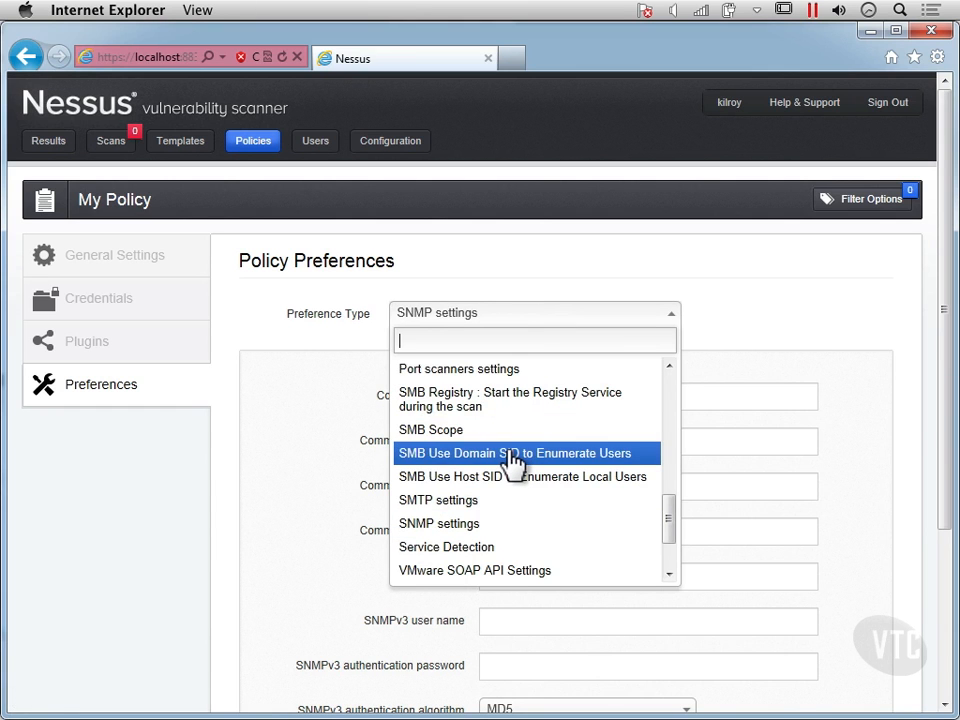
{"action": "scroll", "coordinate": [512, 463], "scroll_direction": "down", "scroll_amount": 3}
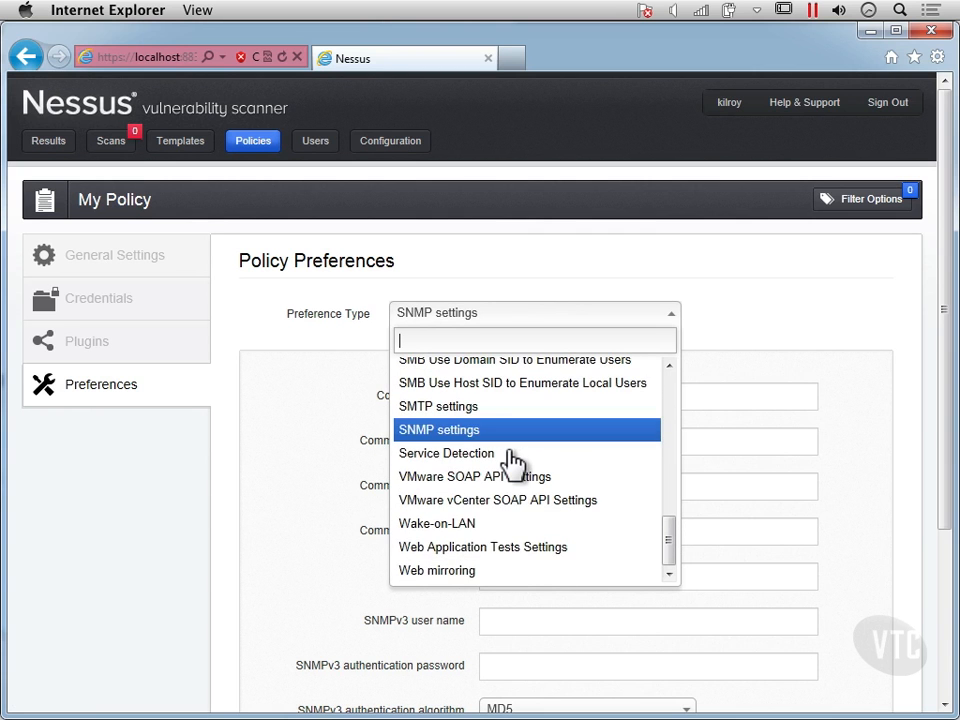
{"action": "left_click", "coordinate": [463, 572]}
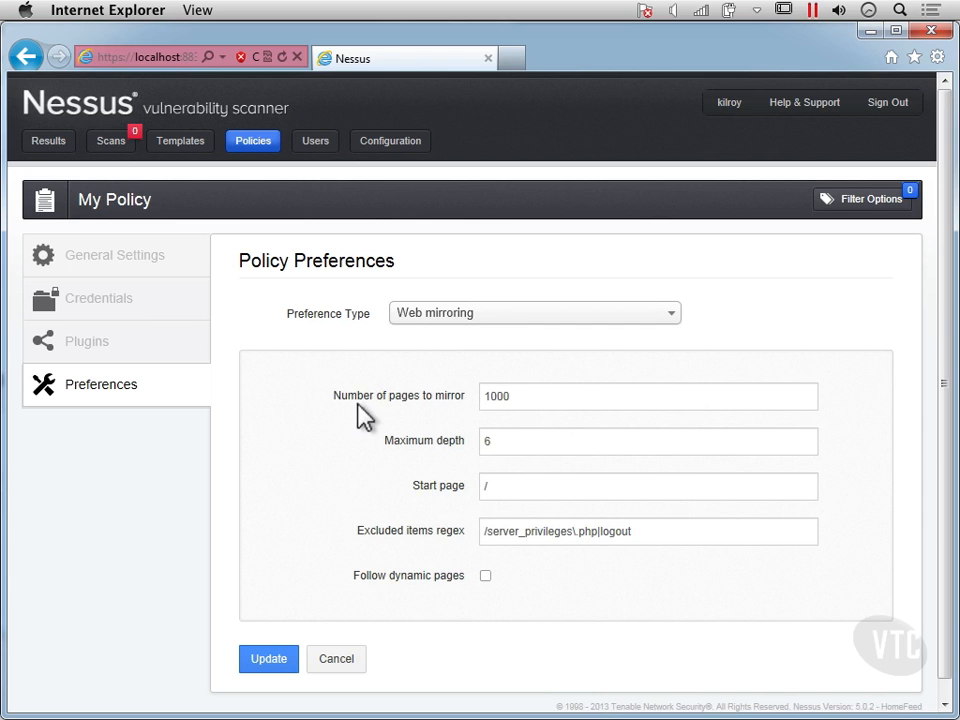
Step: Switch the preference type to Web Application Tests Settings and enable web applications tests
{"action": "left_click", "coordinate": [487, 328]}
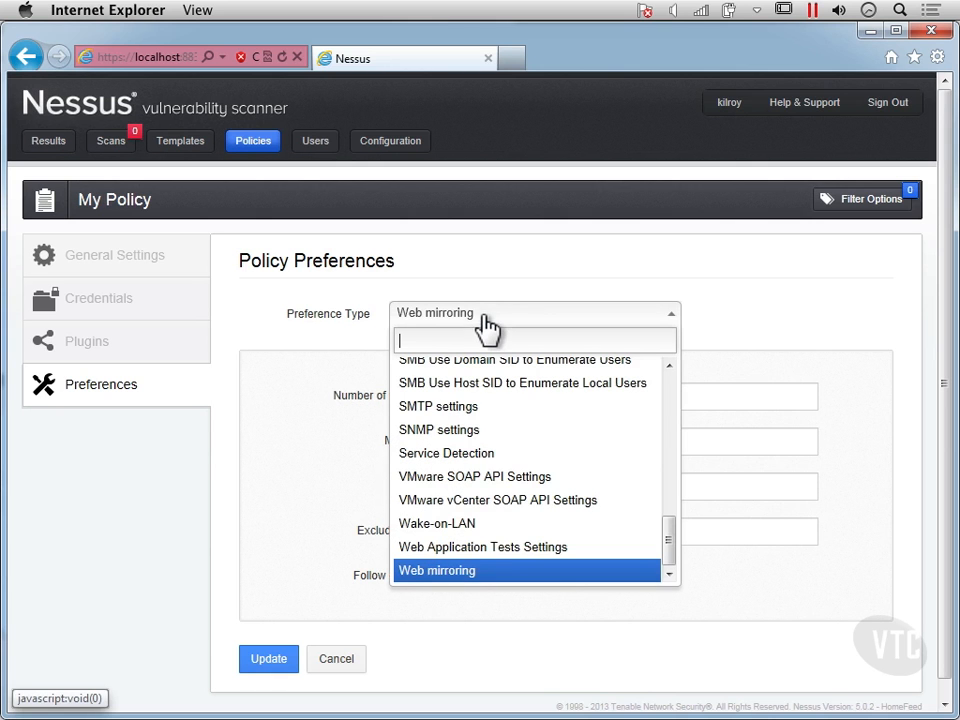
{"action": "left_click", "coordinate": [494, 548]}
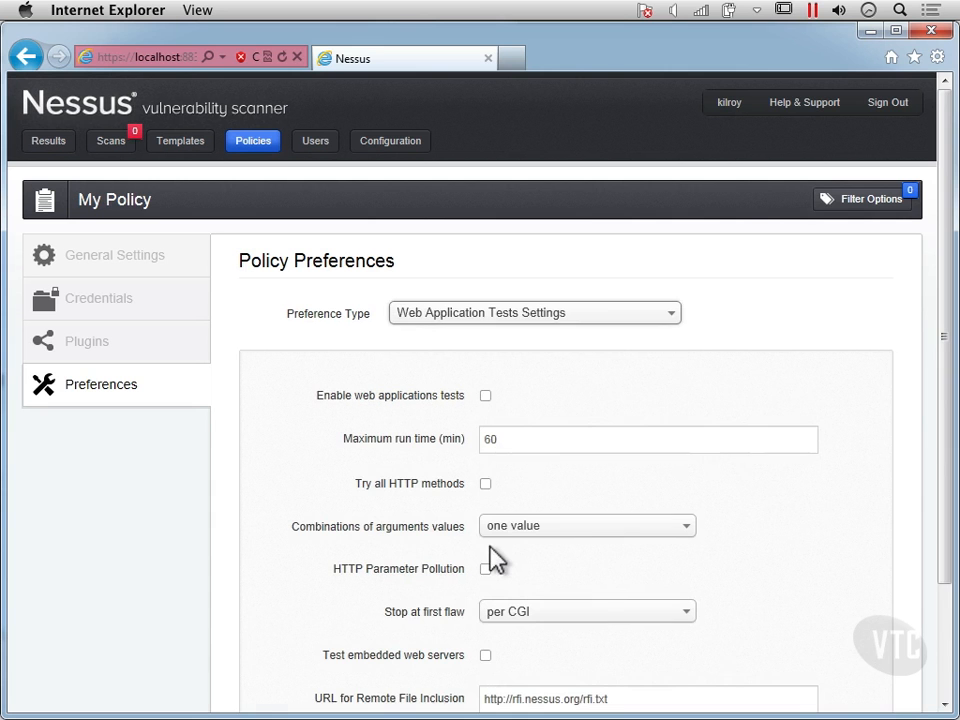
{"action": "scroll", "coordinate": [340, 470], "scroll_direction": "down", "scroll_amount": 2}
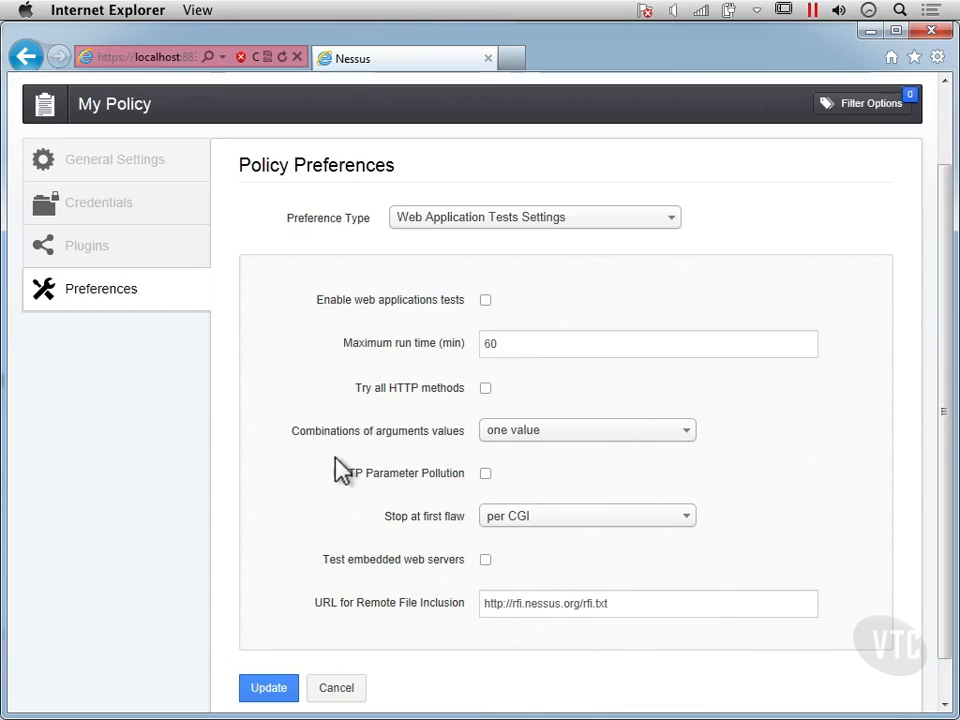
{"action": "scroll", "coordinate": [490, 280], "scroll_direction": "down", "scroll_amount": 1}
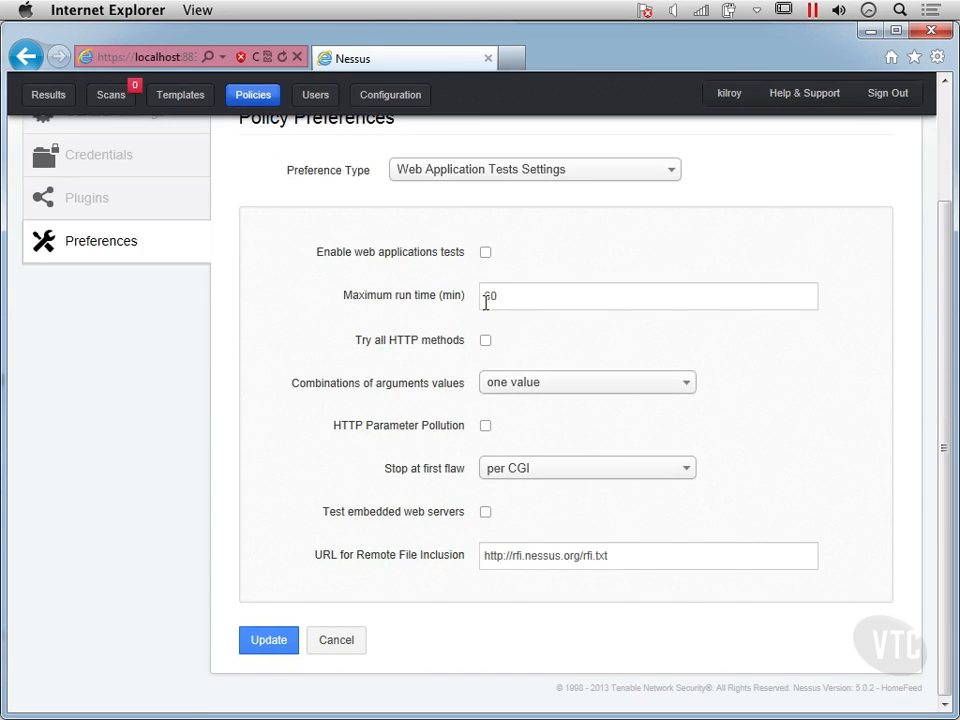
{"action": "left_click", "coordinate": [486, 254]}
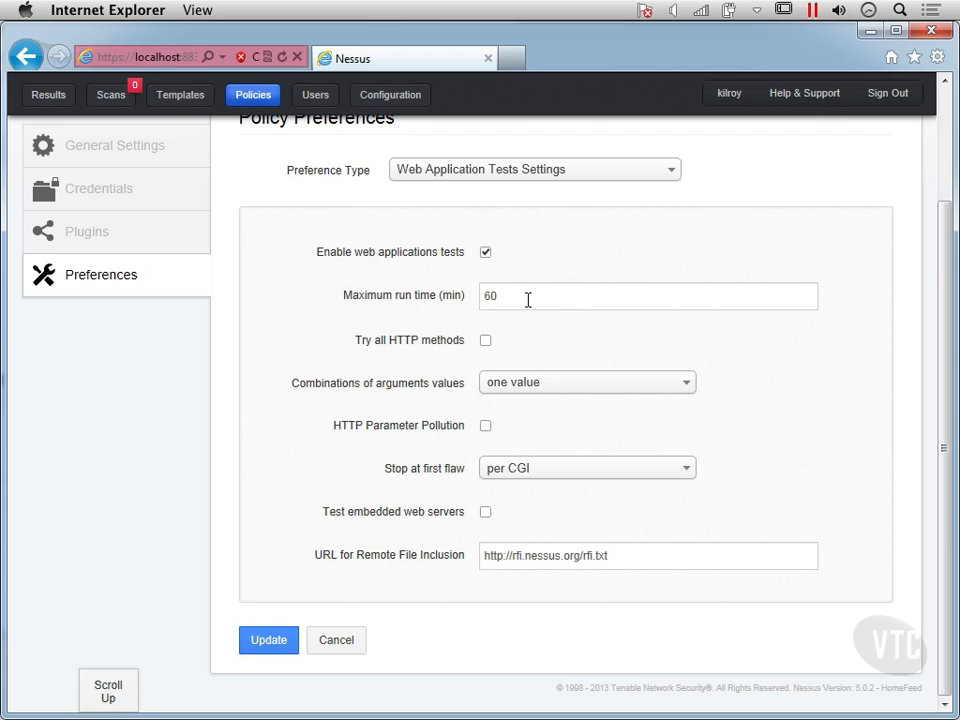
Step: Enable Try all HTTP methods and HTTP Parameter Pollution, with Stop at first flaw set to "look for all flaws (slower)"
{"action": "left_click", "coordinate": [528, 300]}
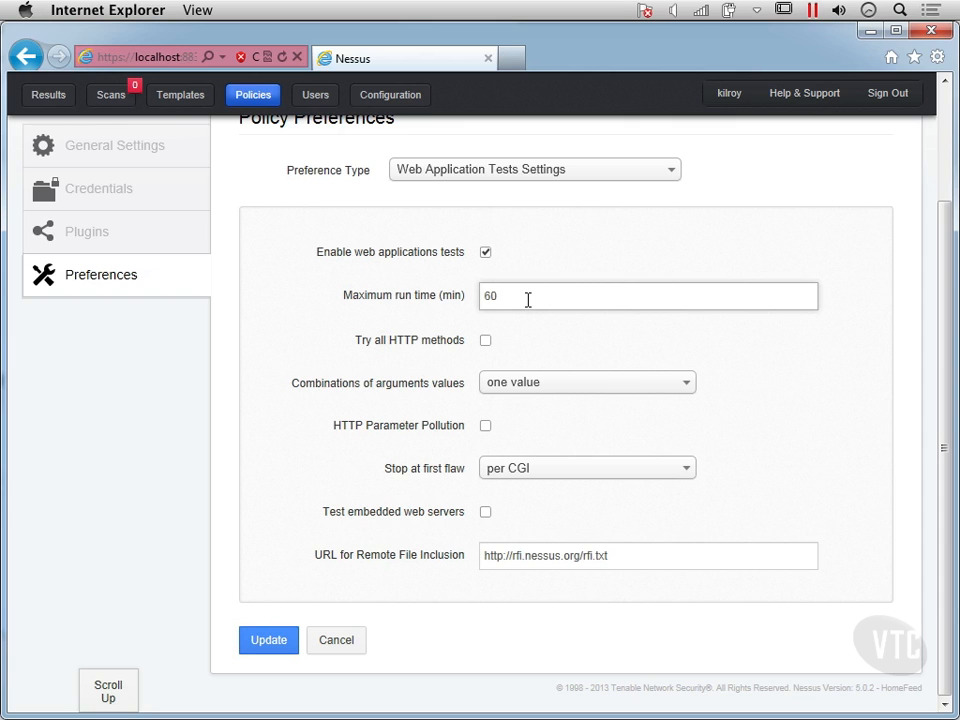
{"action": "left_click", "coordinate": [485, 341]}
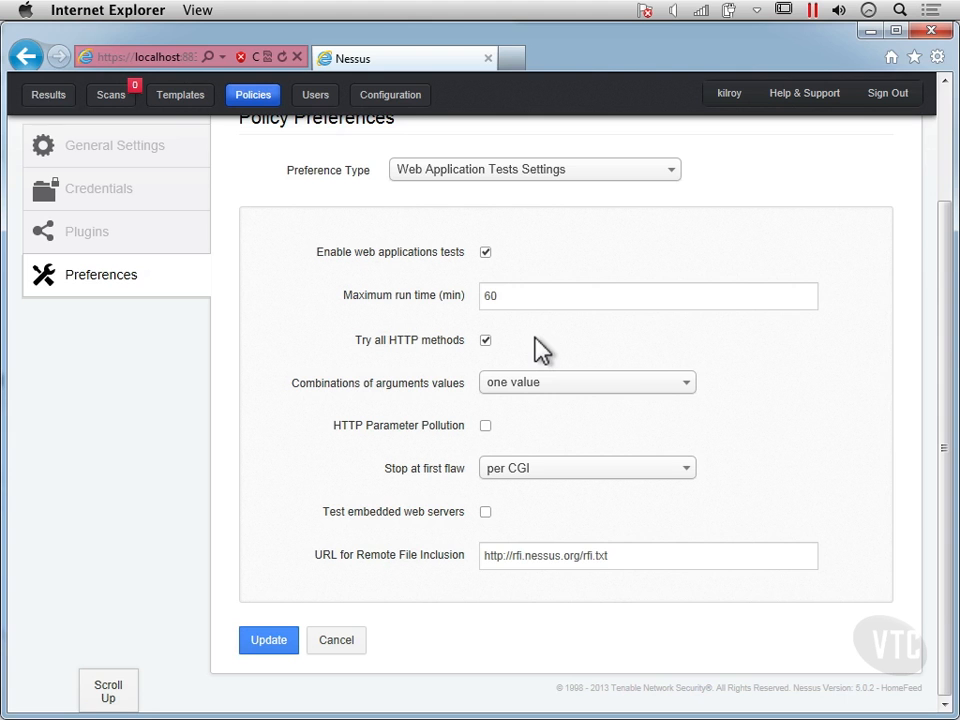
{"action": "left_click", "coordinate": [485, 426]}
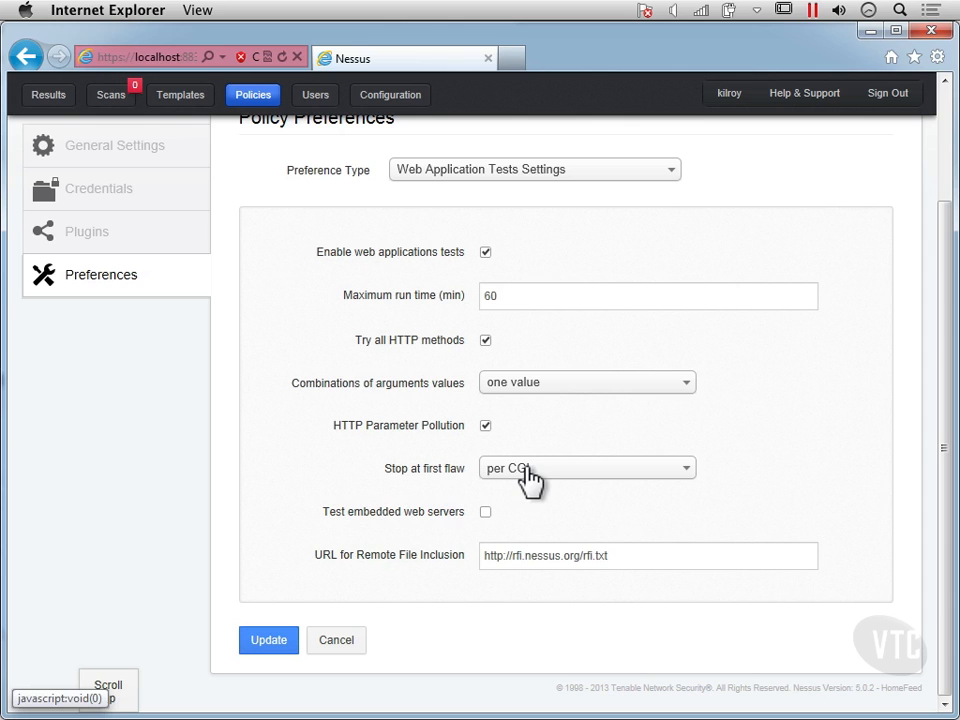
{"action": "left_click", "coordinate": [609, 474]}
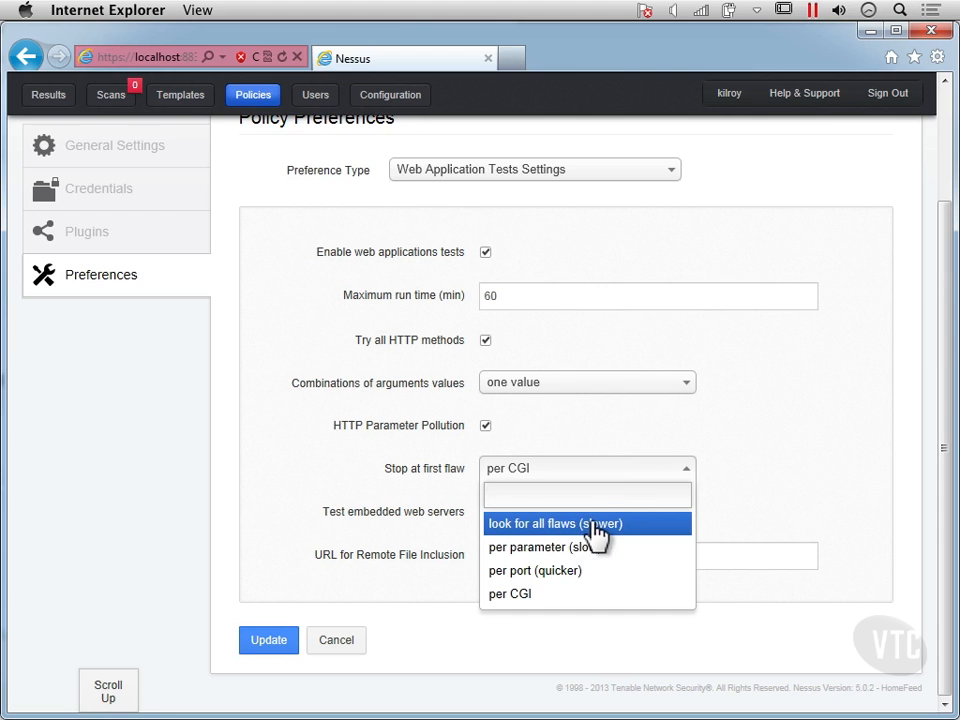
{"action": "key", "text": "Return"}
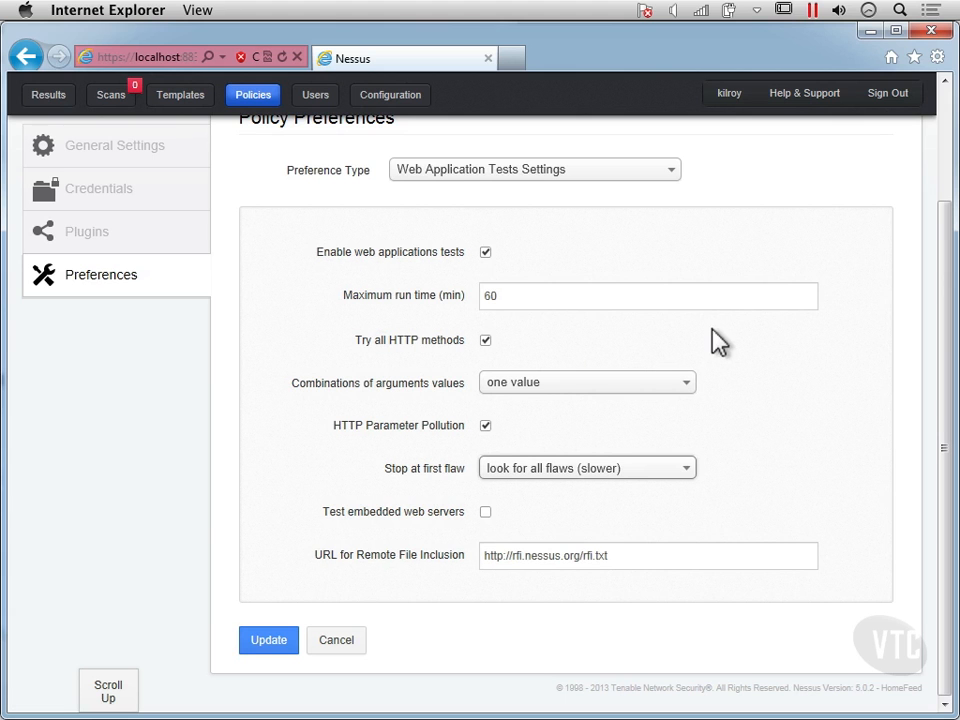
Step: Display the HTTP cookies import preferences of the policy
{"action": "left_click", "coordinate": [572, 184]}
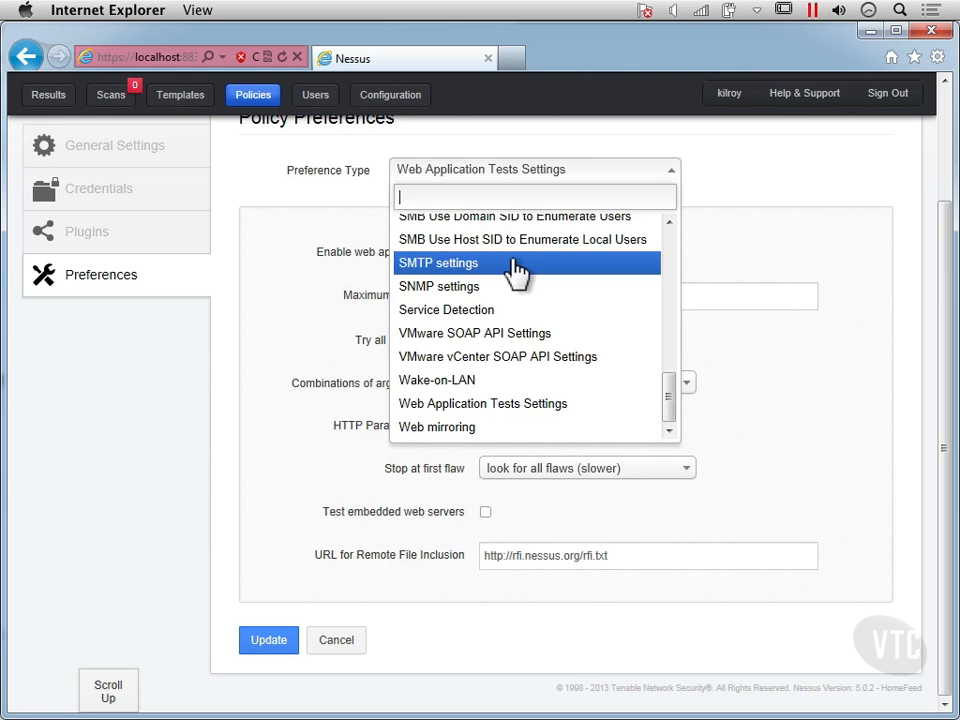
{"action": "scroll", "coordinate": [515, 272], "scroll_direction": "up", "scroll_amount": 5}
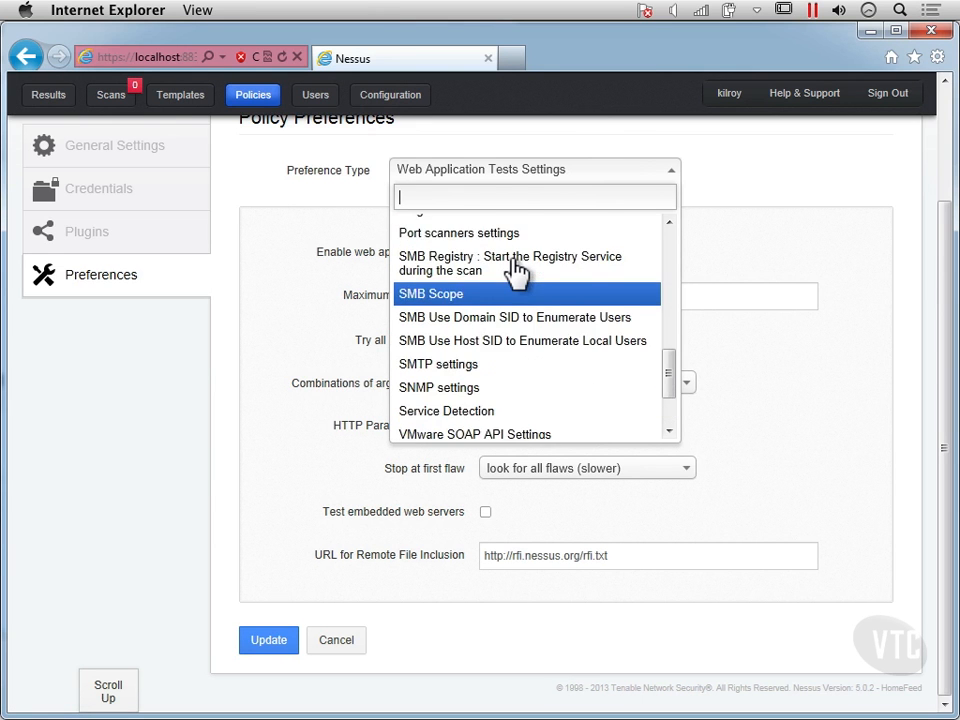
{"action": "scroll", "coordinate": [515, 272], "scroll_direction": "up", "scroll_amount": 3}
{"action": "scroll", "coordinate": [515, 272], "scroll_direction": "up", "scroll_amount": 5}
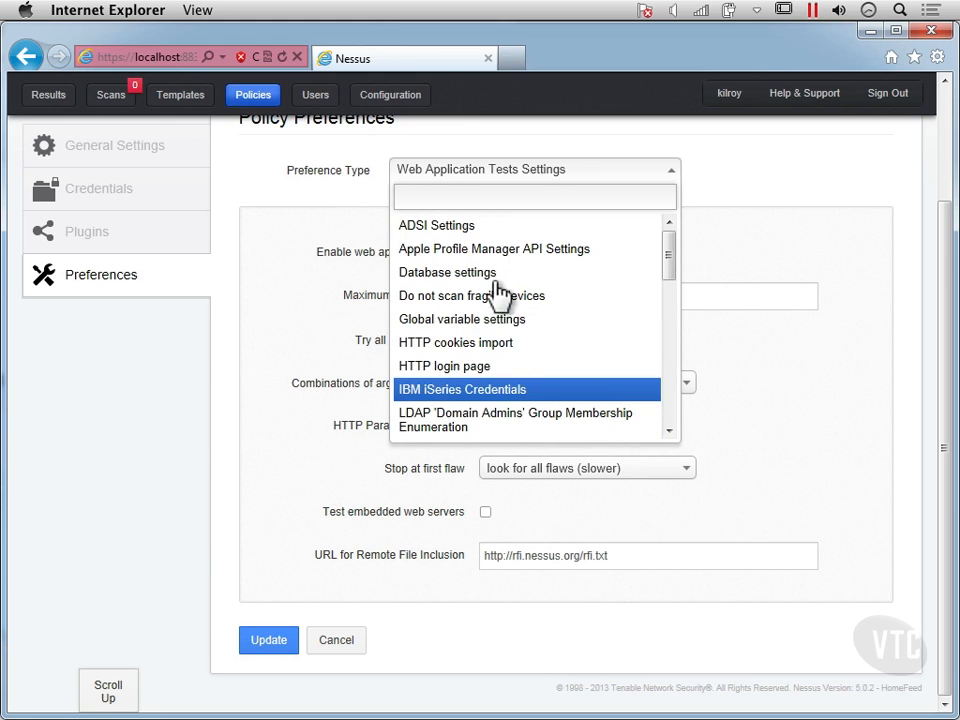
{"action": "left_click", "coordinate": [489, 342]}
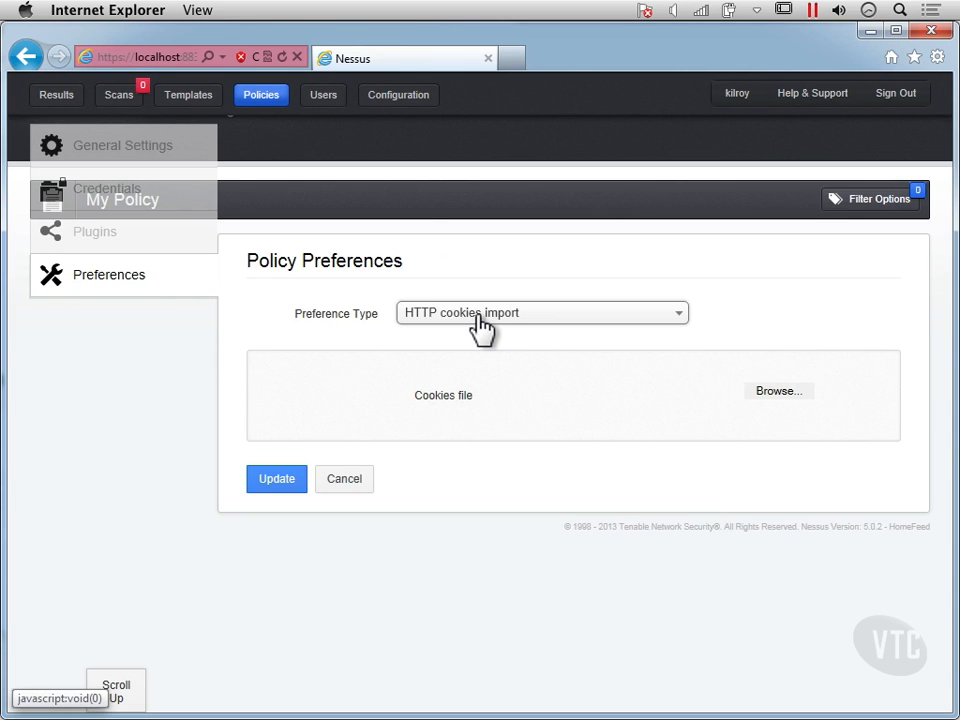
Step: Display the HTTP login page preferences and look through the login form, redirection and regex options
{"action": "left_click", "coordinate": [479, 318]}
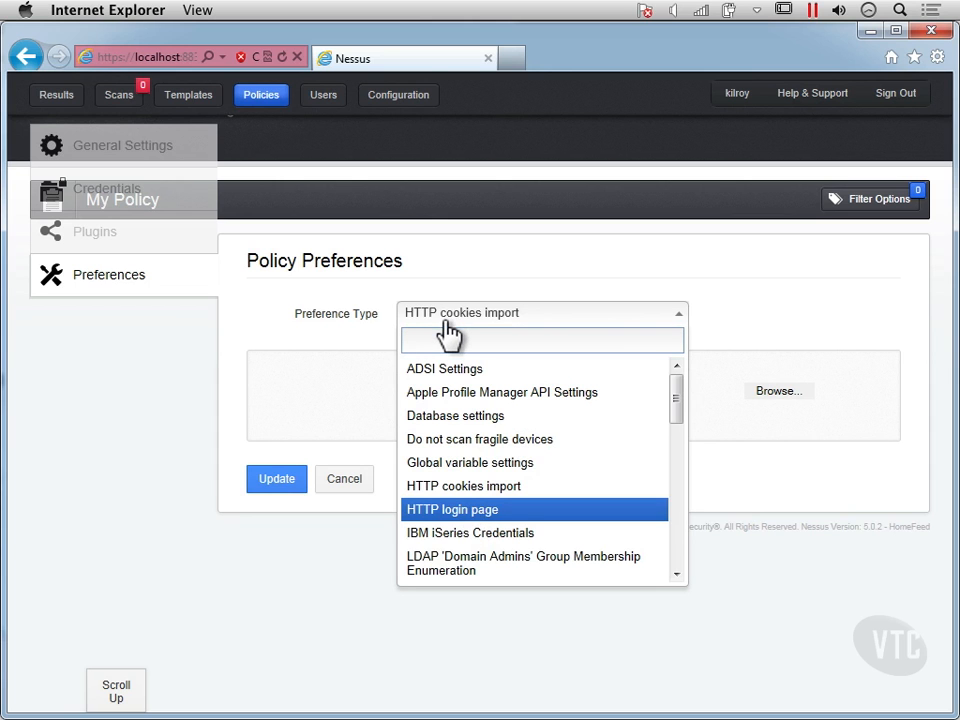
{"action": "left_click", "coordinate": [450, 509]}
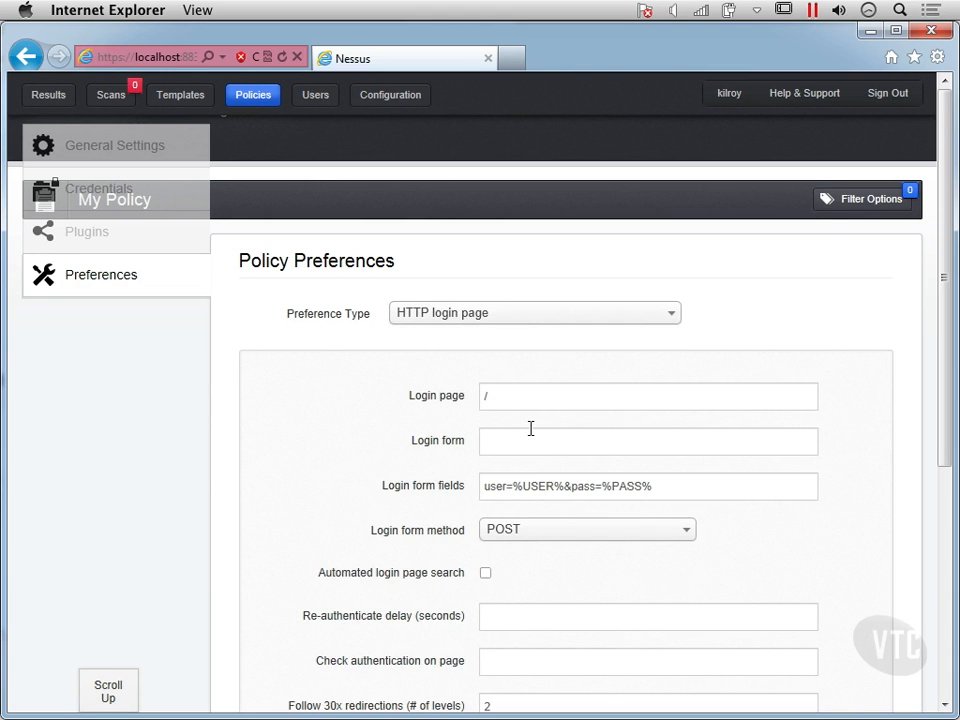
{"action": "scroll", "coordinate": [510, 467], "scroll_direction": "down", "scroll_amount": 2}
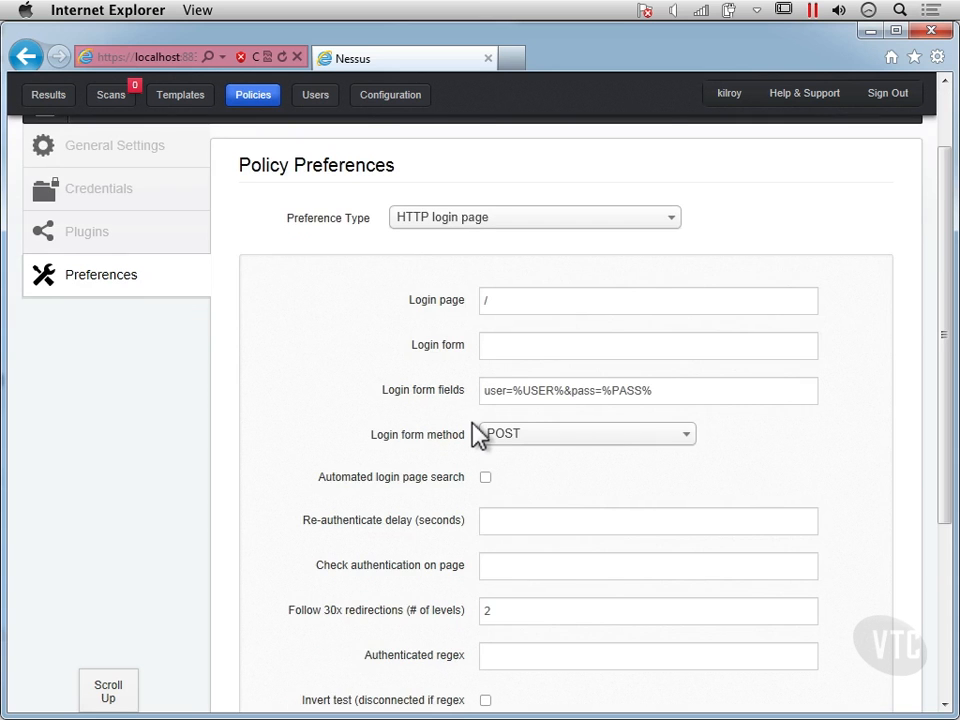
{"action": "scroll", "coordinate": [478, 432], "scroll_direction": "down", "scroll_amount": 2}
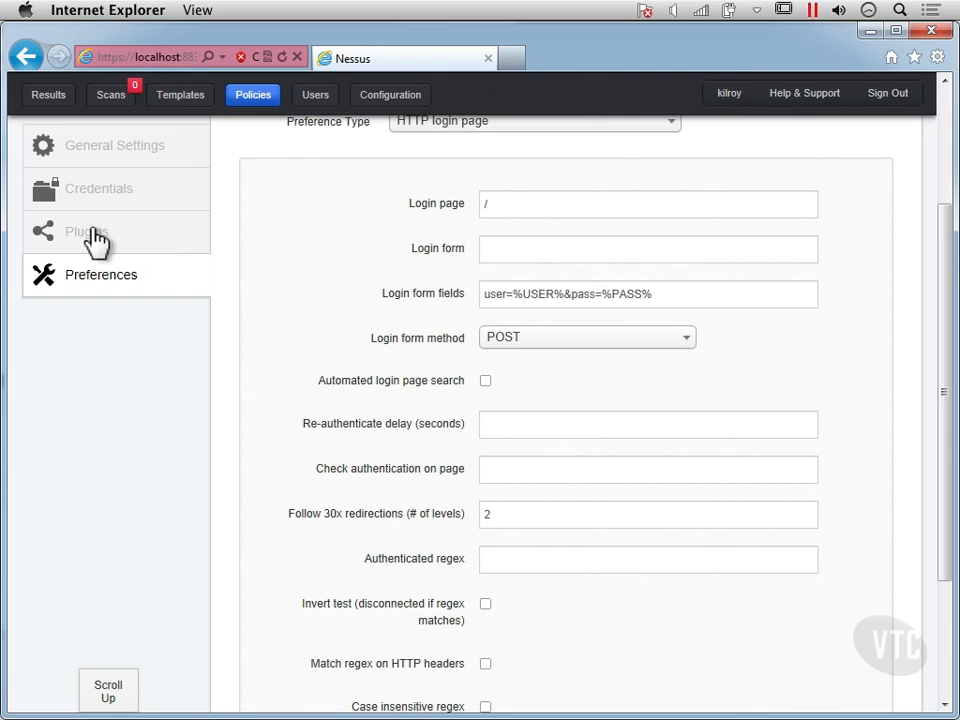
{"action": "type", "text": "/"}
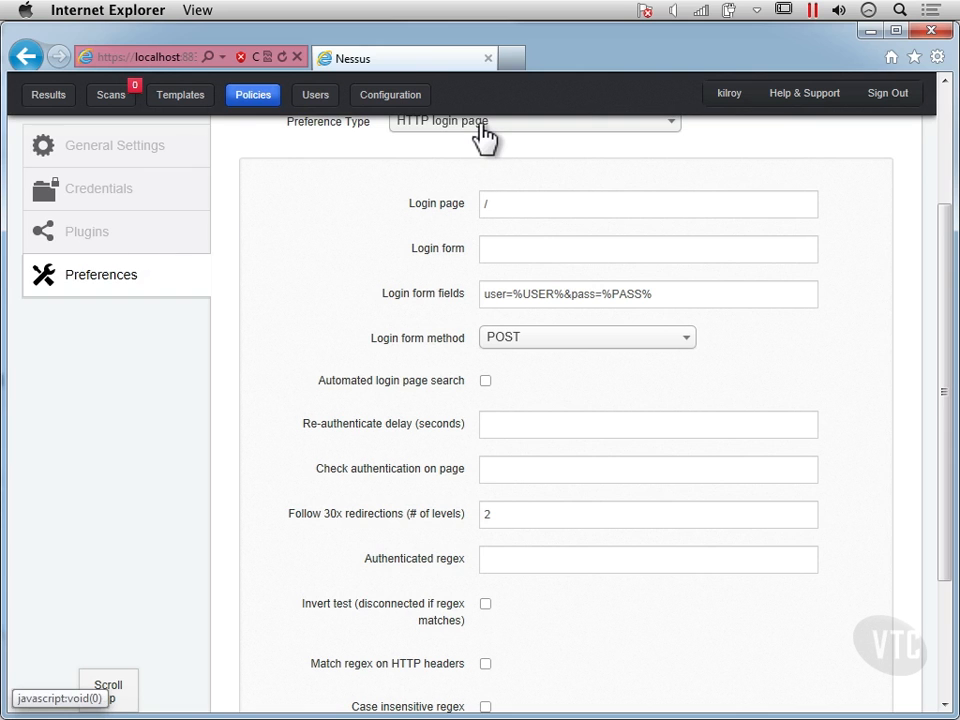
{"action": "left_click", "coordinate": [485, 135]}
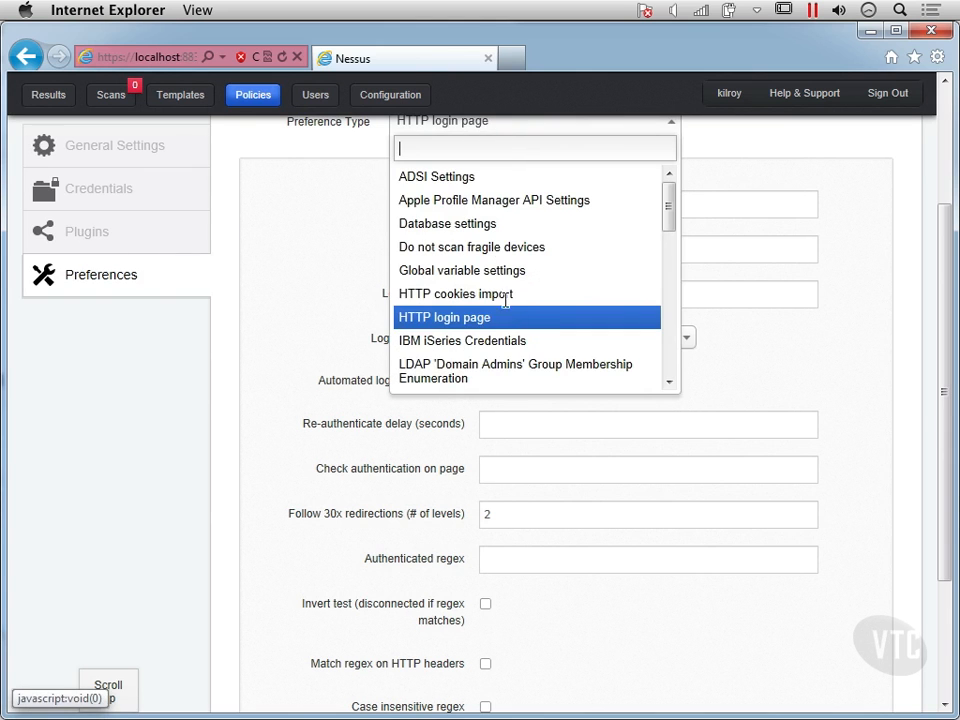
{"action": "scroll", "coordinate": [507, 312], "scroll_direction": "down", "scroll_amount": 1}
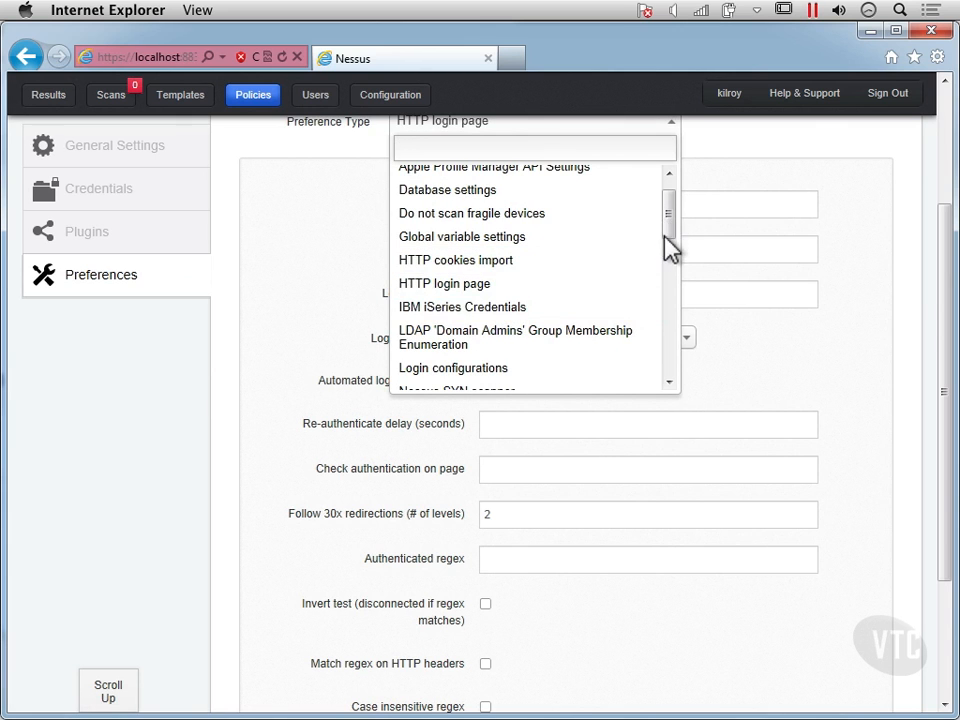
{"action": "scroll", "coordinate": [665, 251], "scroll_direction": "down", "scroll_amount": 3}
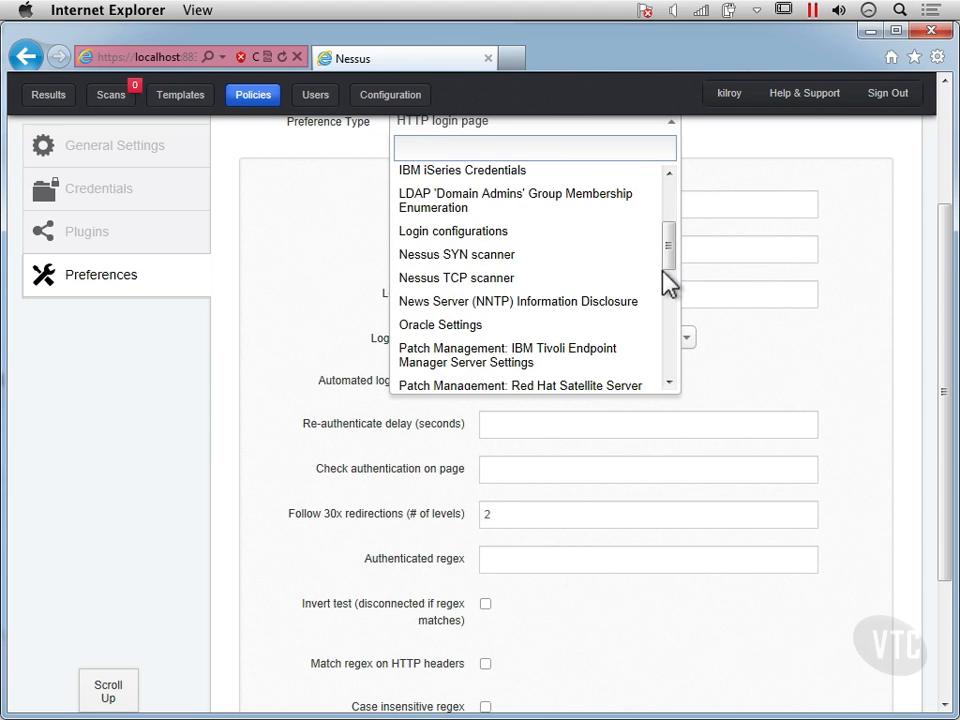
{"action": "left_click", "coordinate": [88, 238]}
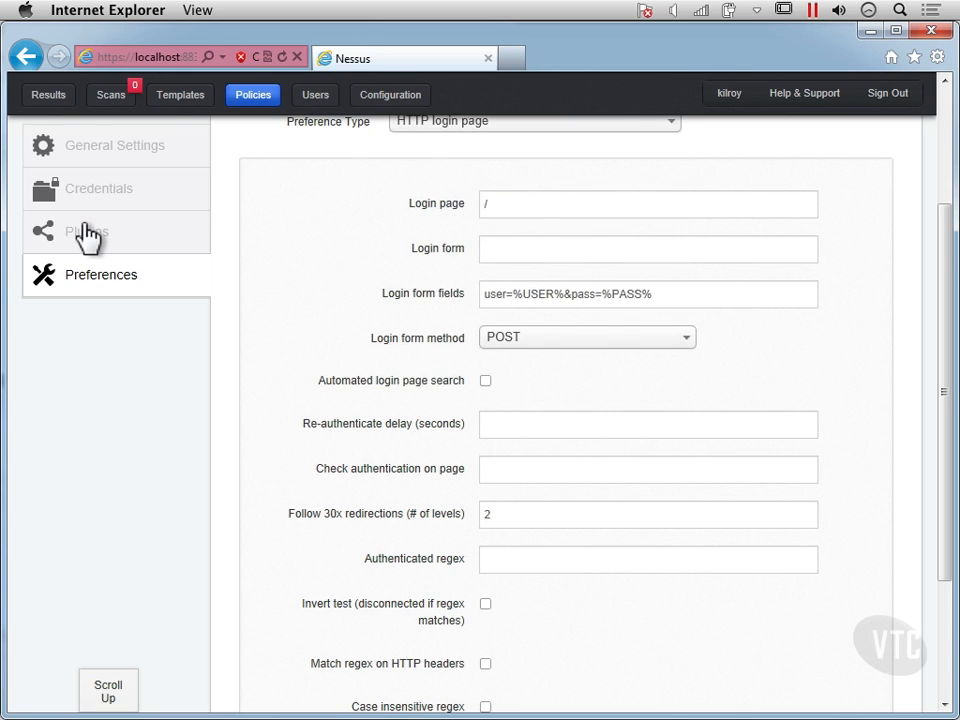
Step: Show the policy's plugin configurations and look through the plugin families from AIX to Windows
{"action": "left_click", "coordinate": [88, 238]}
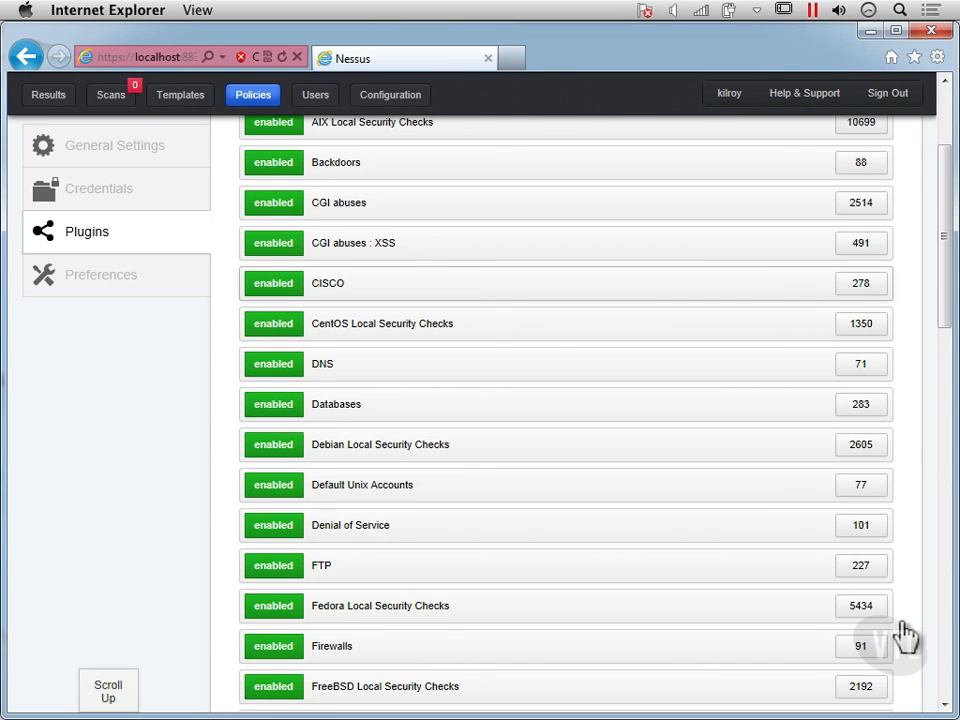
{"action": "scroll", "coordinate": [934, 643], "scroll_direction": "up", "scroll_amount": 3}
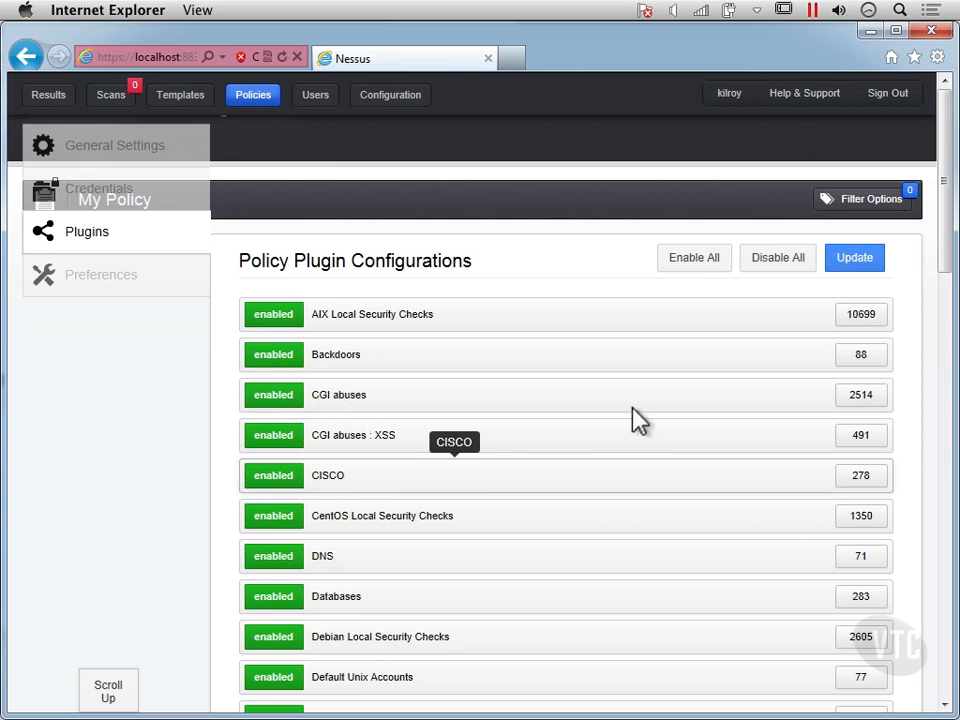
{"action": "left_click", "coordinate": [939, 651]}
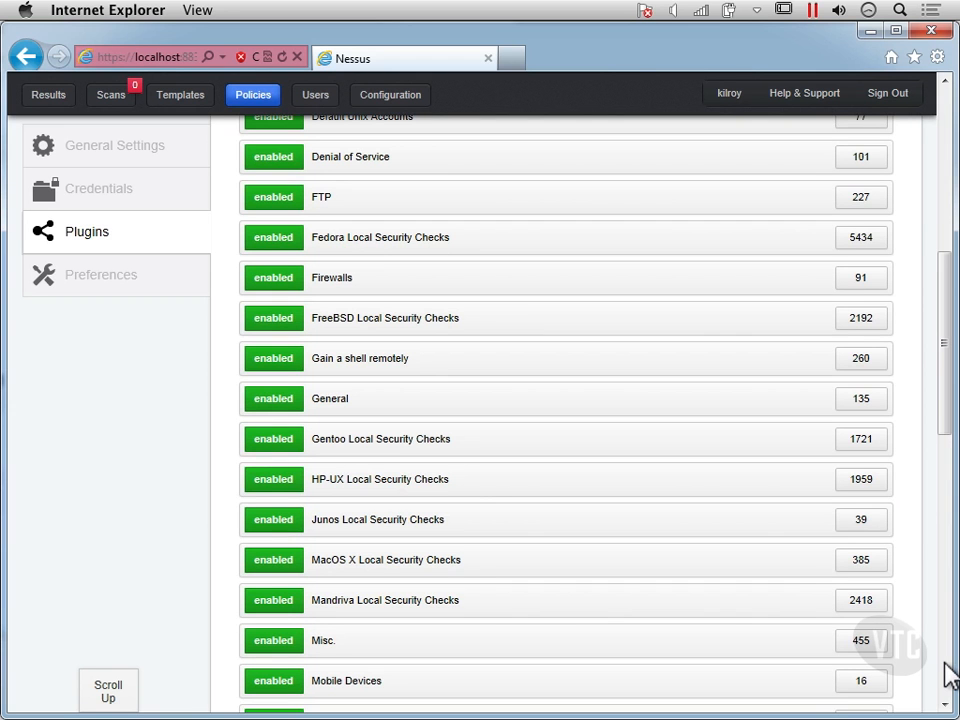
{"action": "scroll", "coordinate": [947, 665], "scroll_direction": "down", "scroll_amount": 5}
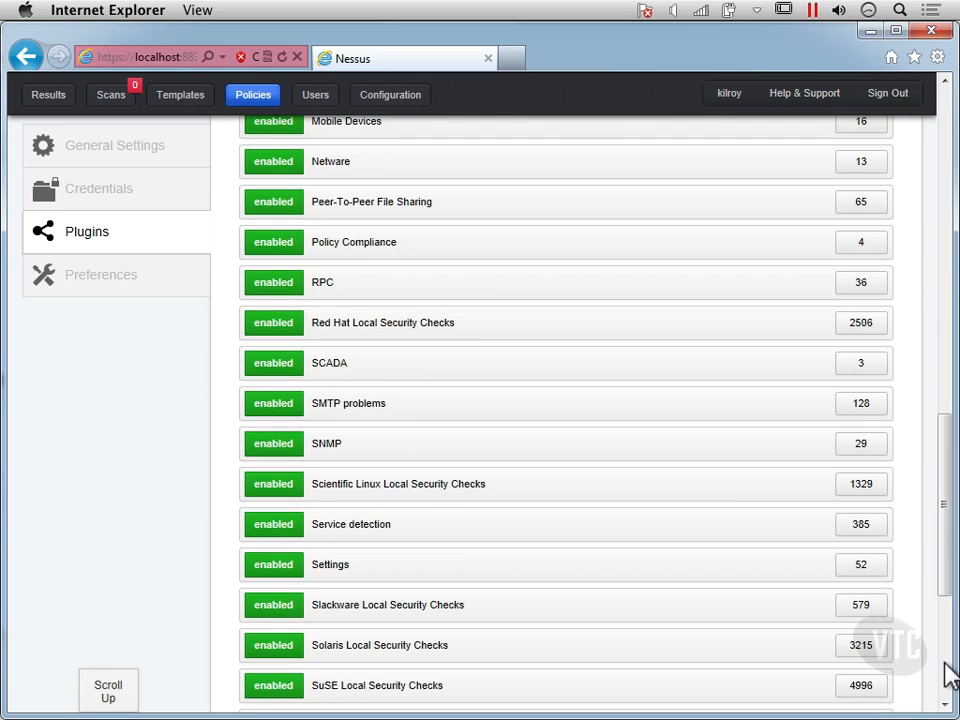
{"action": "scroll", "coordinate": [950, 675], "scroll_direction": "down", "scroll_amount": 3}
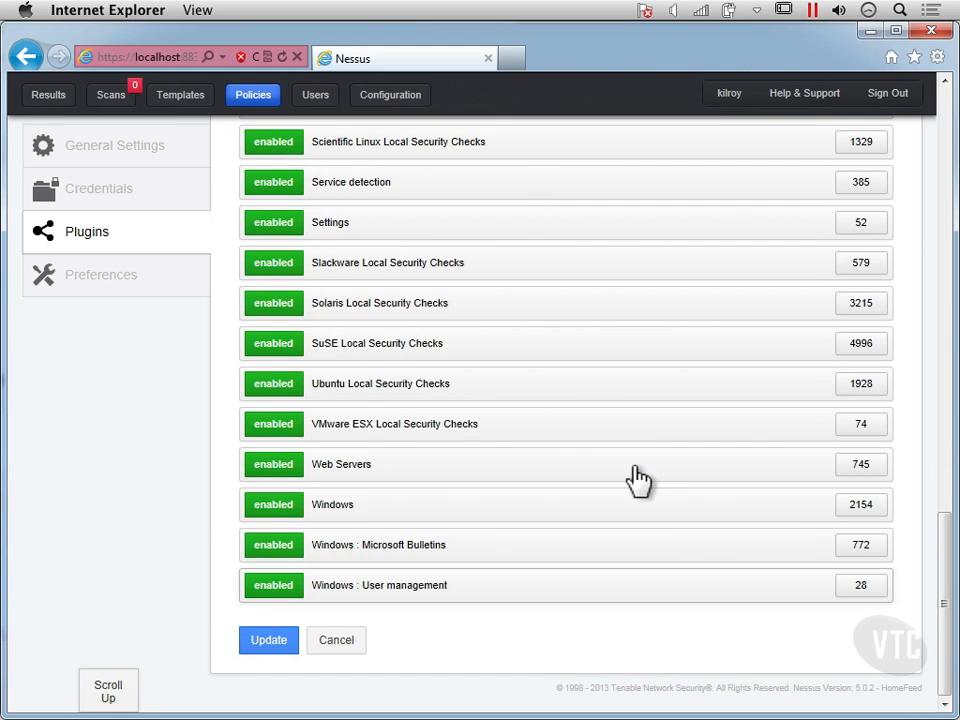
Step: Expand the Web Servers plugin family and look through its individual plugins
{"action": "left_click", "coordinate": [338, 476]}
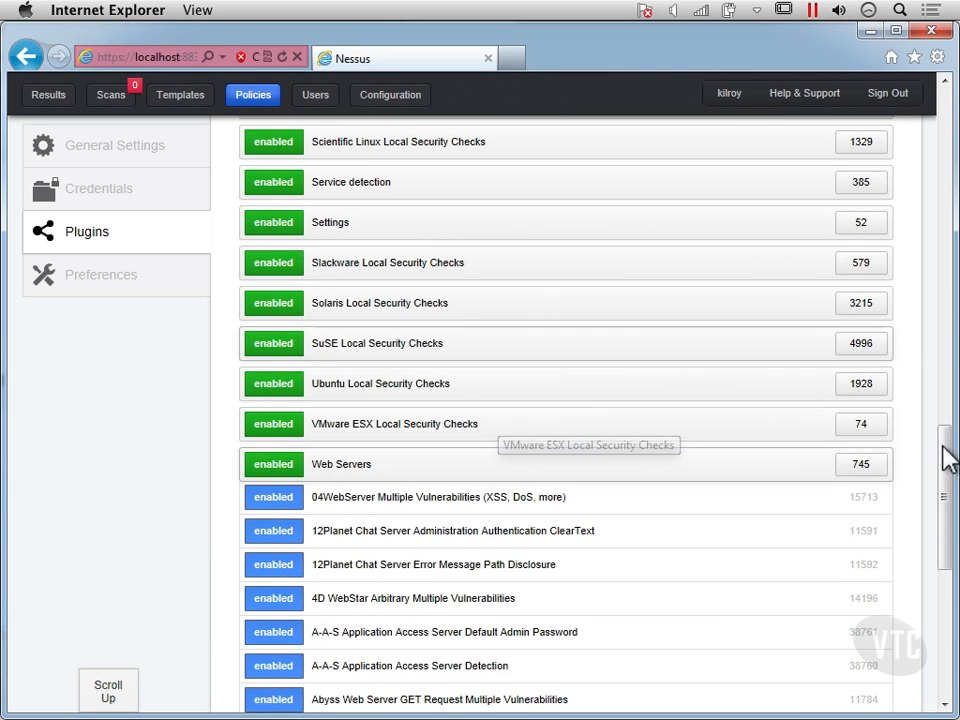
{"action": "scroll", "coordinate": [945, 515], "scroll_direction": "down", "scroll_amount": 2}
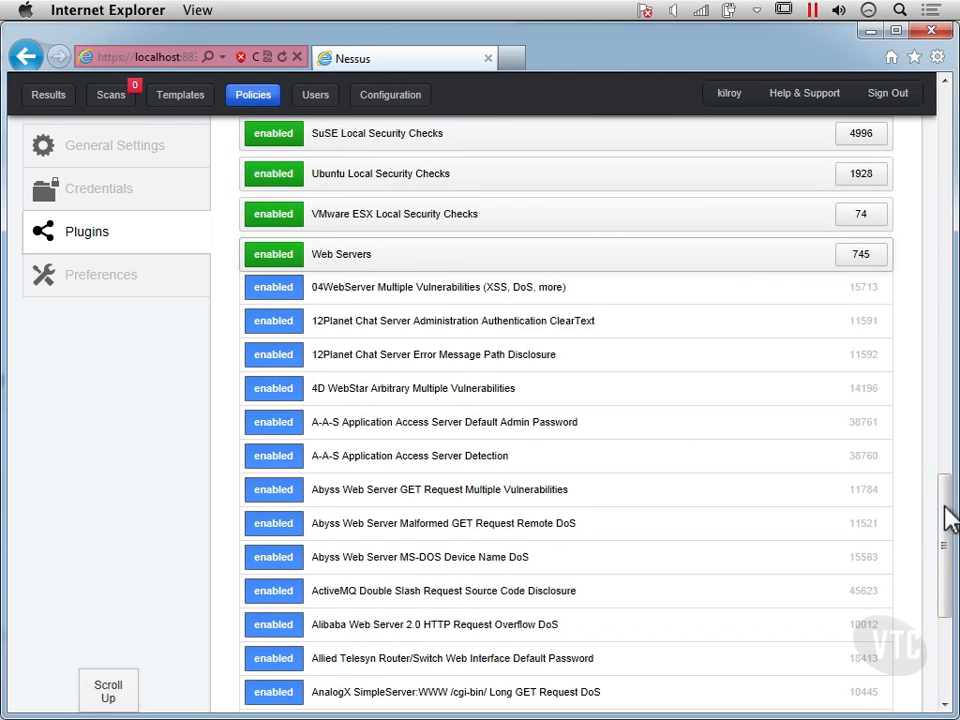
{"action": "scroll", "coordinate": [948, 530], "scroll_direction": "down", "scroll_amount": 1}
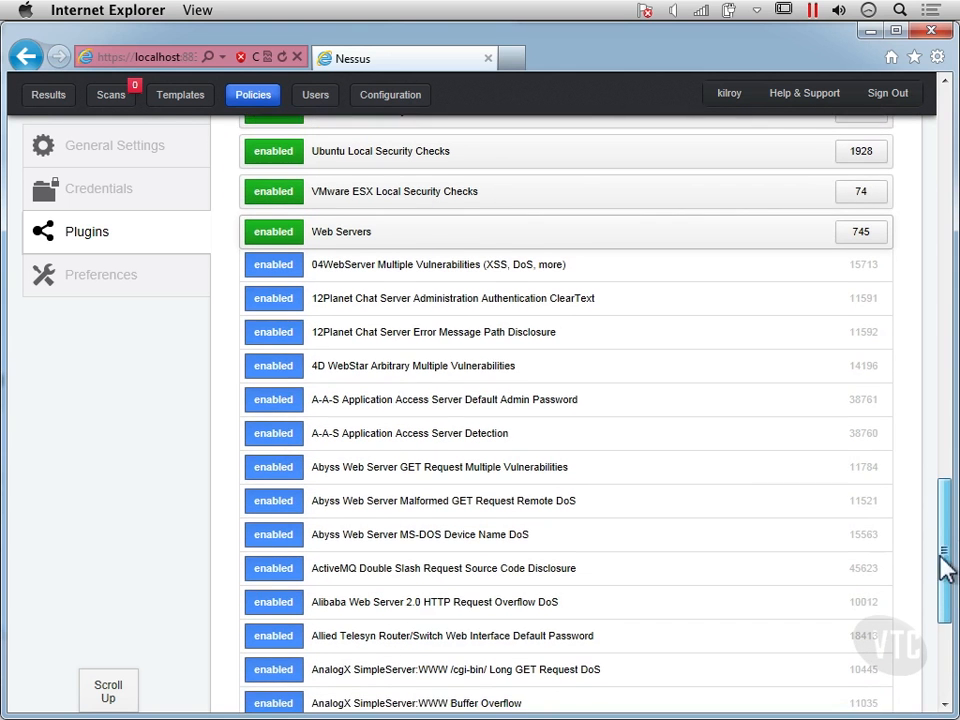
{"action": "scroll", "coordinate": [950, 585], "scroll_direction": "down", "scroll_amount": 3}
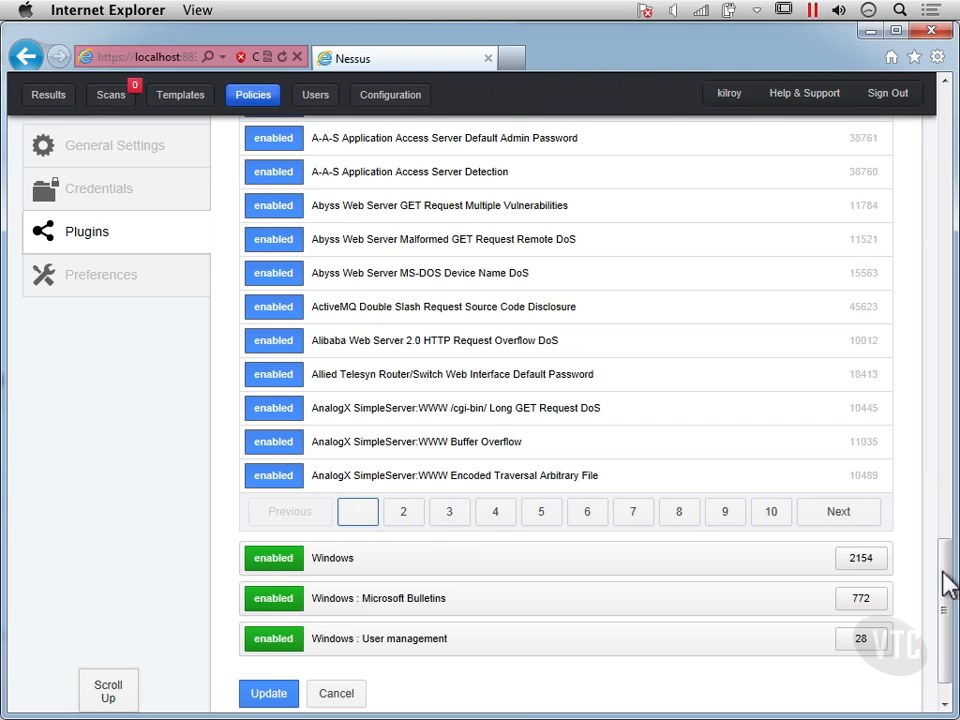
Step: Browse pages 2, 7, 9 and 12 of the Web Servers family's plugins, examining the vulnerability checks listed for each server product
{"action": "left_click", "coordinate": [411, 513]}
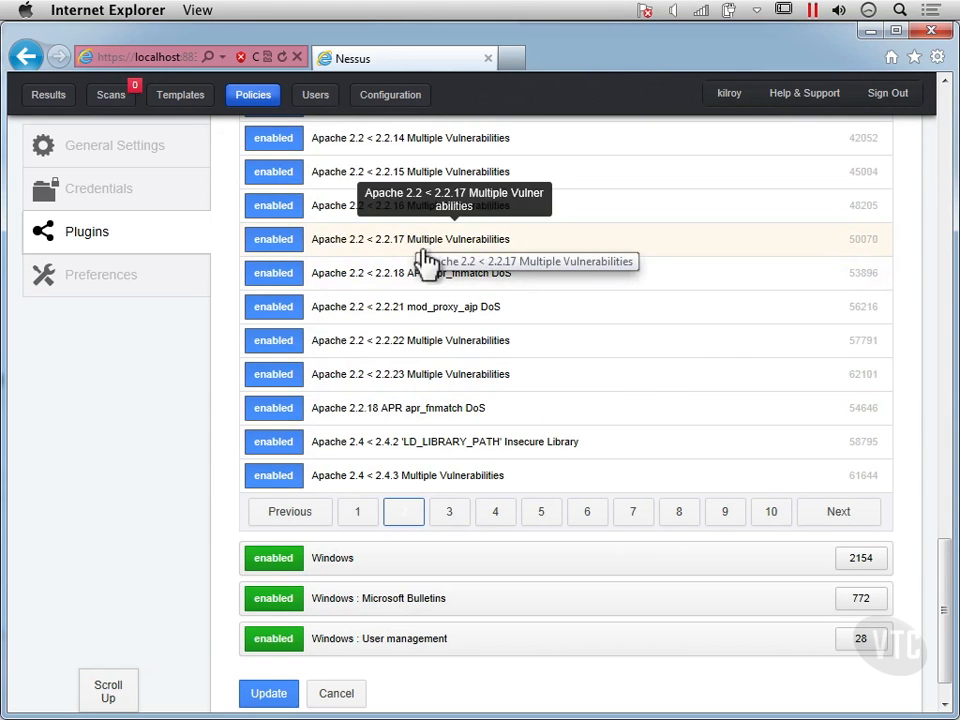
{"action": "left_click", "coordinate": [632, 513]}
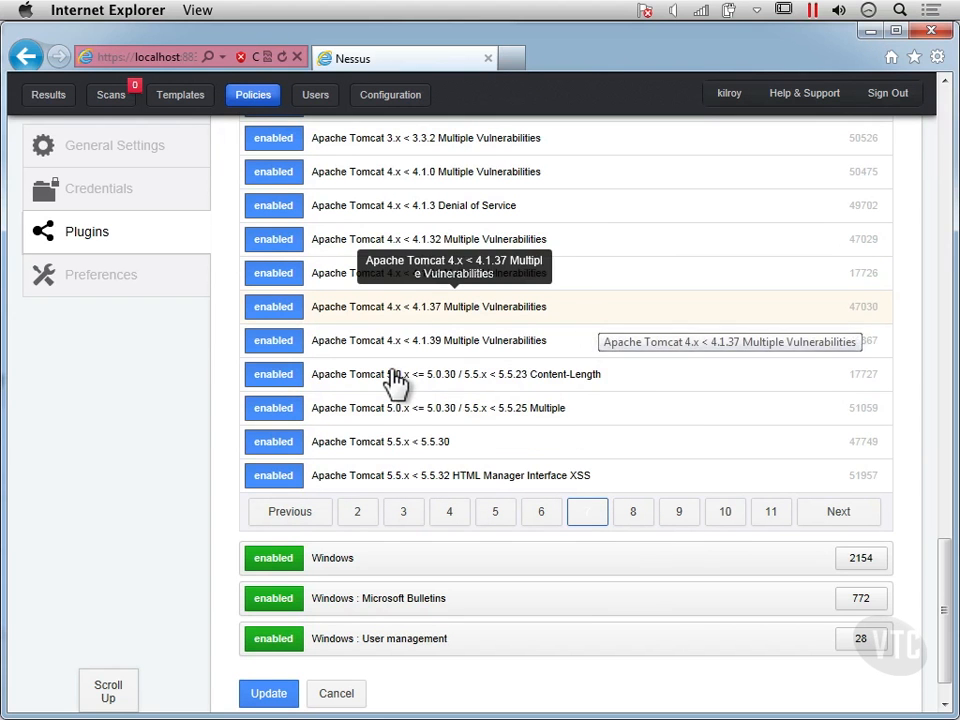
{"action": "left_click", "coordinate": [684, 516]}
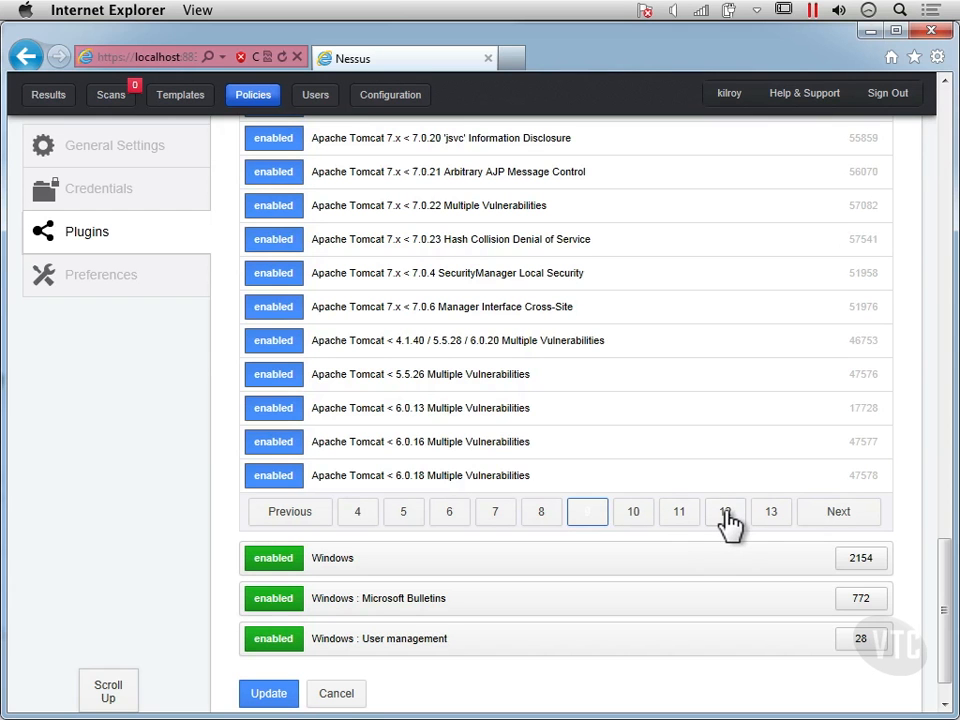
{"action": "left_click", "coordinate": [725, 513]}
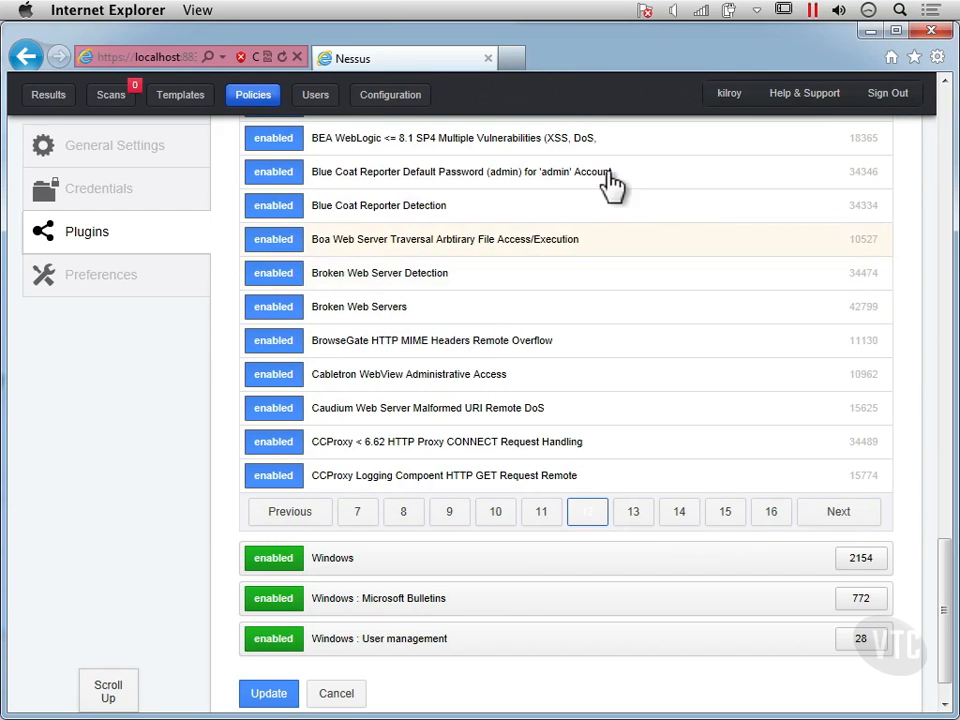
Step: Expand the CGI abuses : XSS plugin family, look through its individual plugins, and review the remaining families down to the end of the list
{"action": "scroll", "coordinate": [946, 140], "scroll_direction": "up", "scroll_amount": 5}
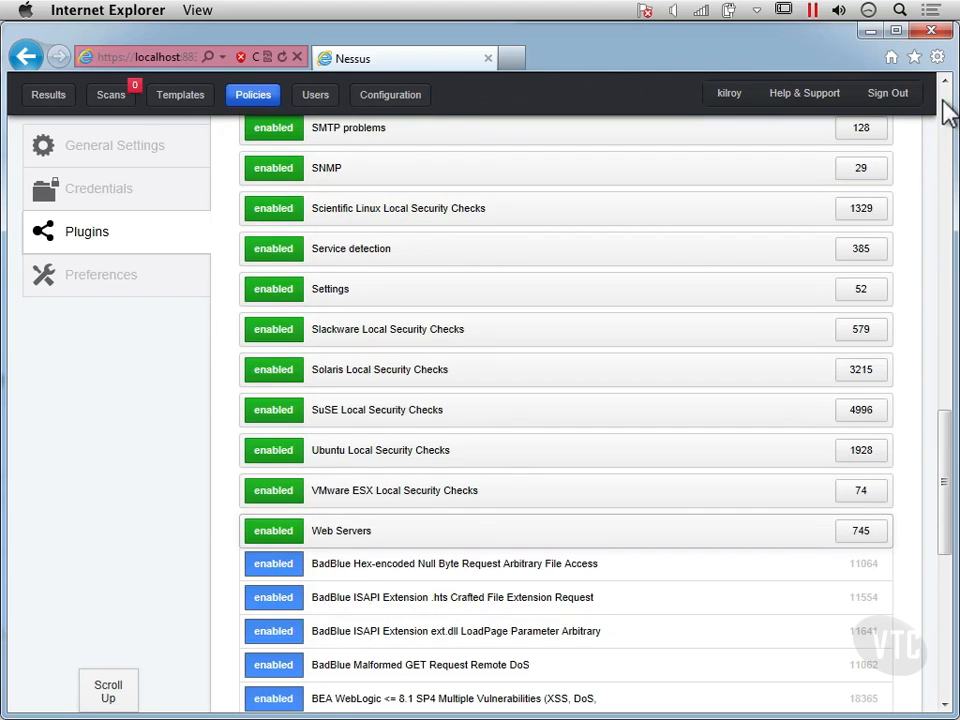
{"action": "scroll", "coordinate": [947, 100], "scroll_direction": "up", "scroll_amount": 1}
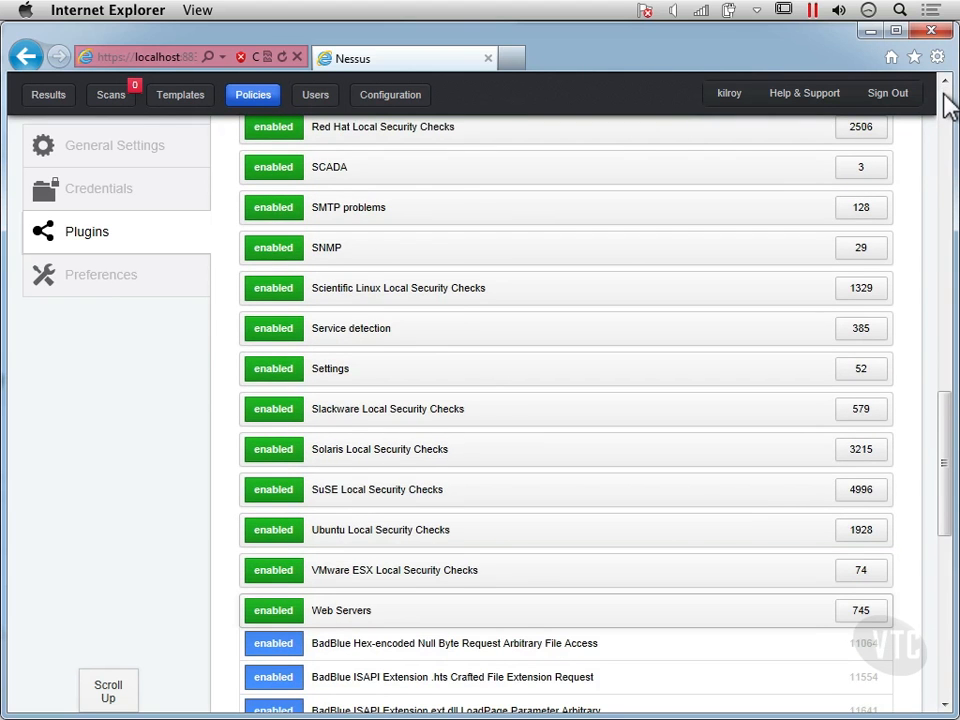
{"action": "scroll", "coordinate": [947, 125], "scroll_direction": "up", "scroll_amount": 5}
{"action": "scroll", "coordinate": [947, 125], "scroll_direction": "up", "scroll_amount": 5}
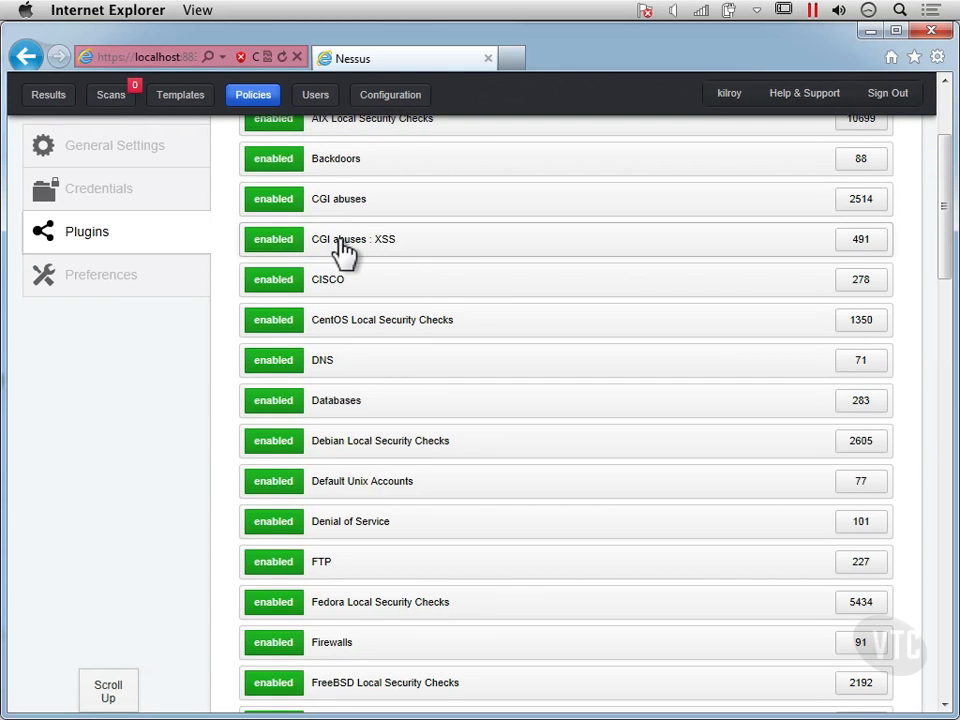
{"action": "left_click", "coordinate": [448, 266]}
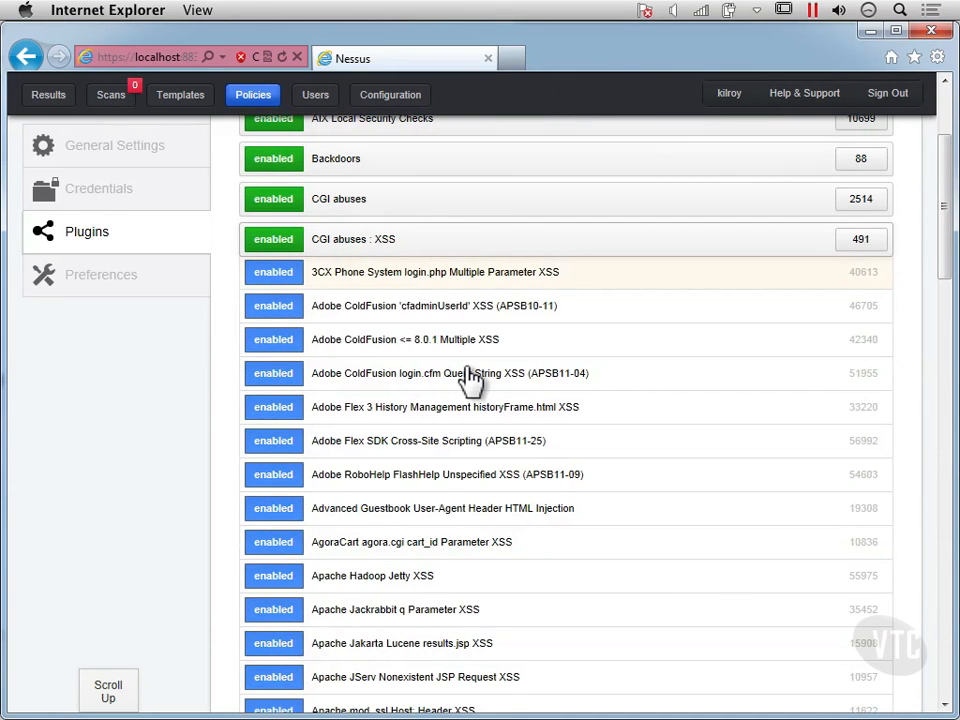
{"action": "scroll", "coordinate": [468, 378], "scroll_direction": "down", "scroll_amount": 2}
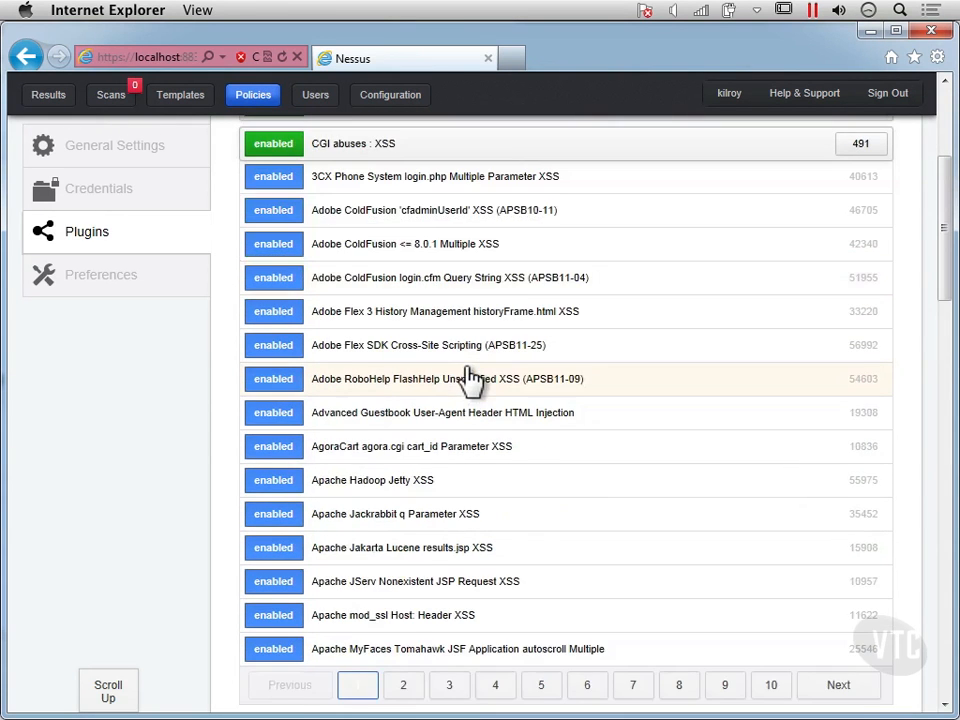
{"action": "scroll", "coordinate": [468, 378], "scroll_direction": "down", "scroll_amount": 9}
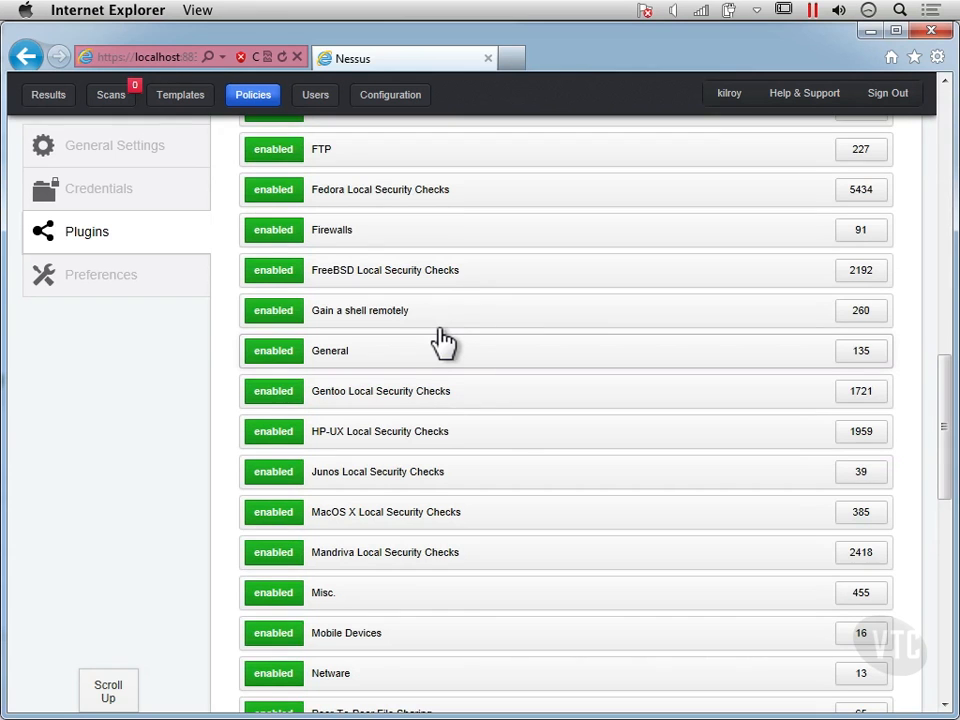
{"action": "scroll", "coordinate": [443, 341], "scroll_direction": "up", "scroll_amount": 8}
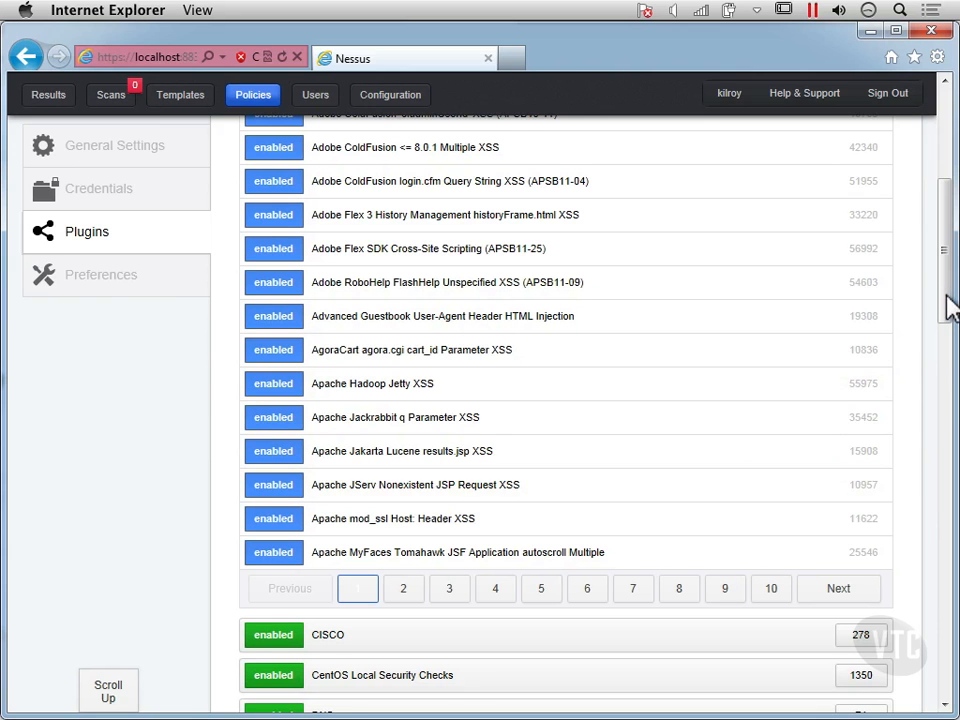
{"action": "left_click_drag", "start_coordinate": [946, 314], "coordinate": [945, 702]}
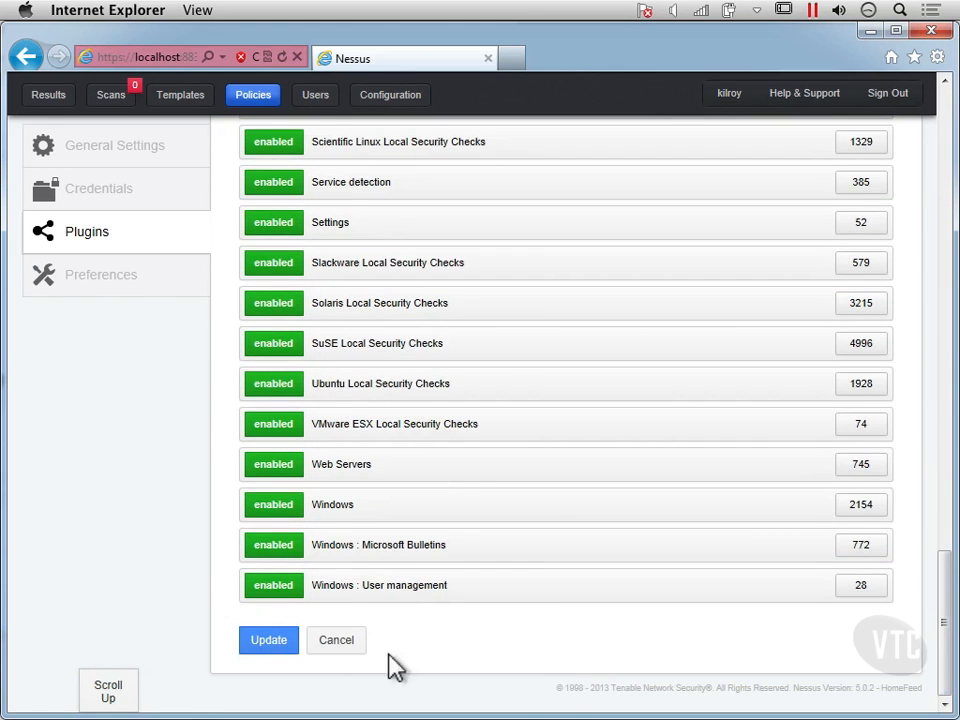